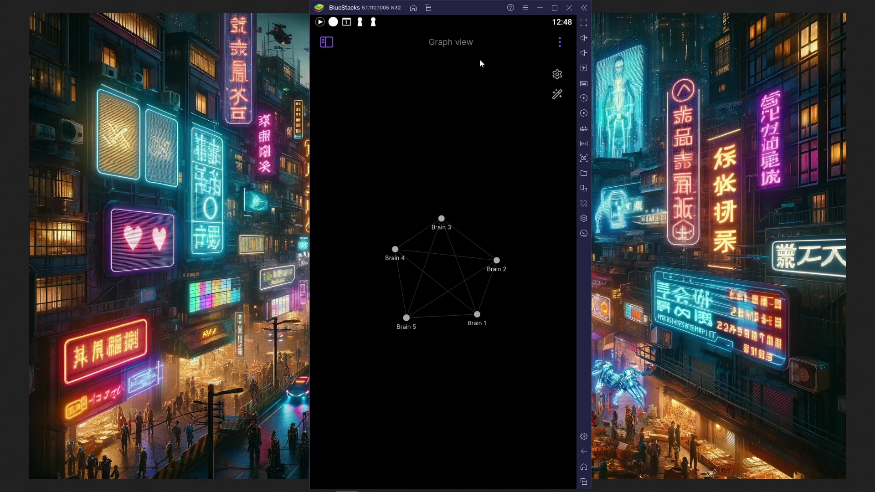
Open Settings and start browsing the Community plugins list.
left_click(556, 42)
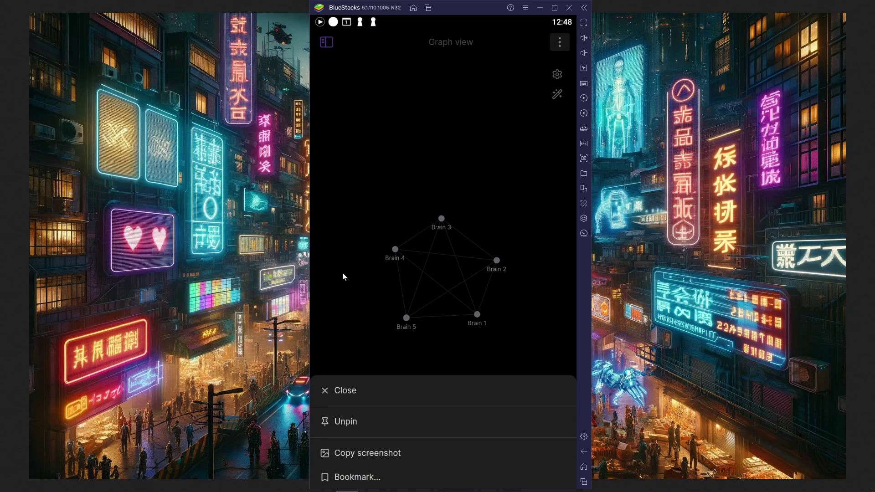
left_click(332, 42)
left_click(327, 42)
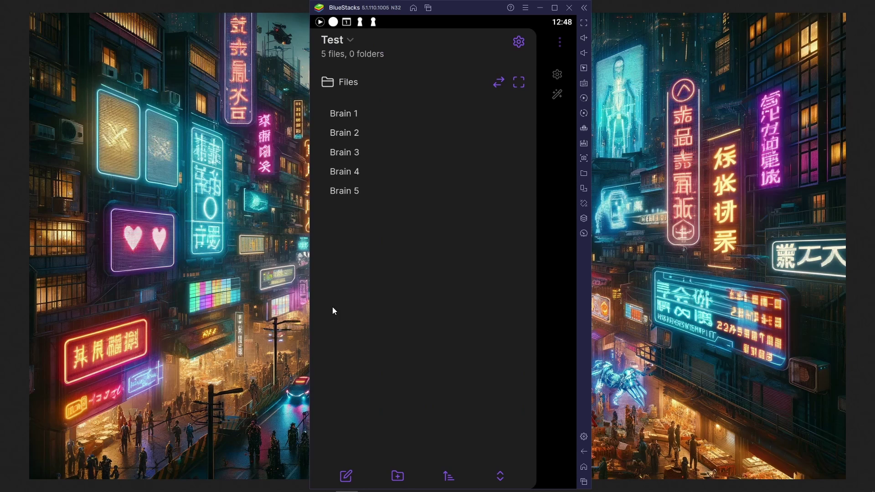
left_click(519, 41)
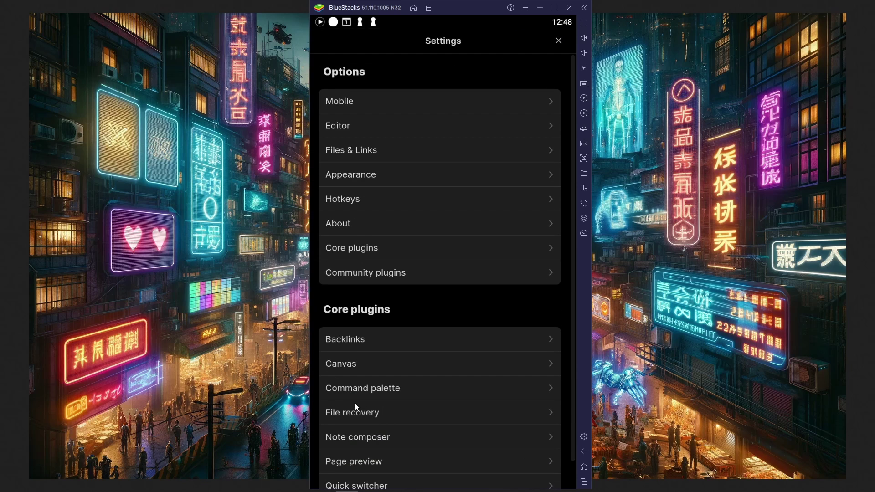
scroll(354, 398, "down", 1)
left_click(357, 255)
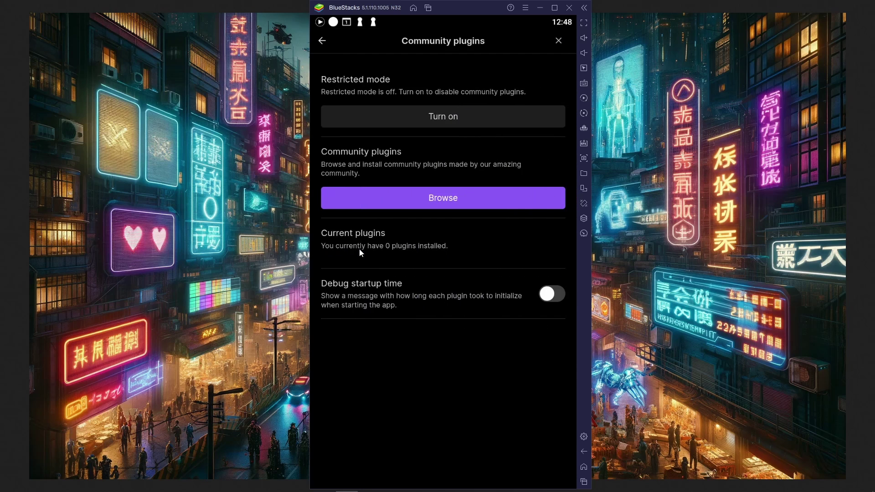
left_click(383, 207)
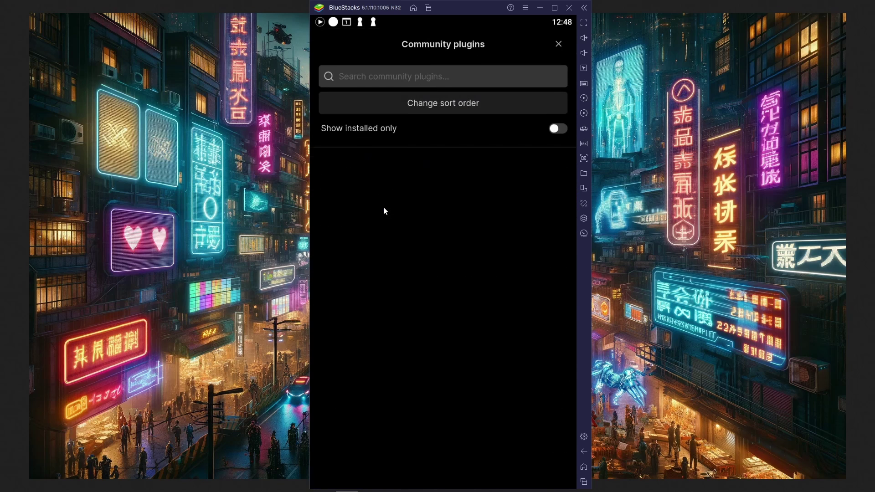
Find the 'whisper' plugin, then install and enable Whisper.
left_click(381, 83)
type("whisper")
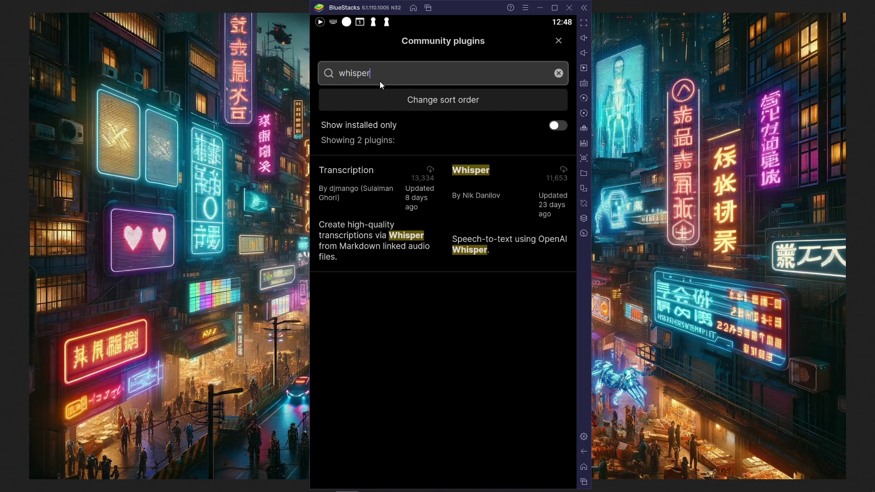
left_click(474, 193)
left_click(432, 194)
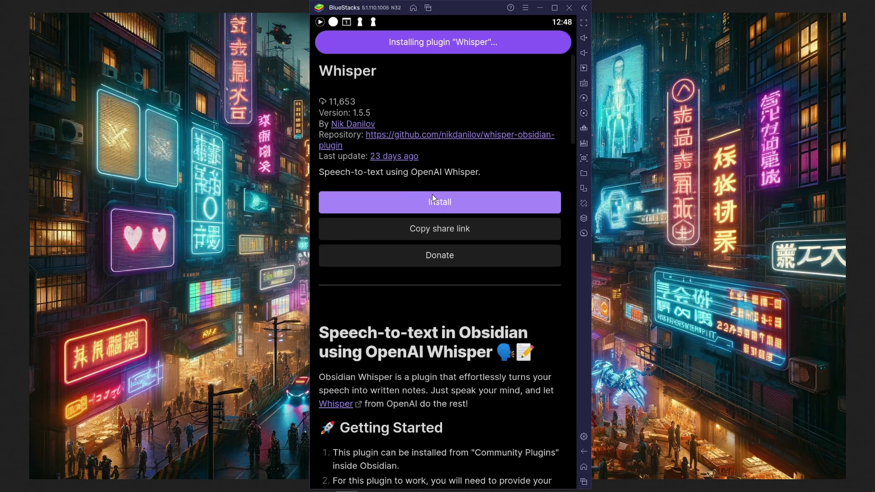
scroll(436, 226, "down", 5)
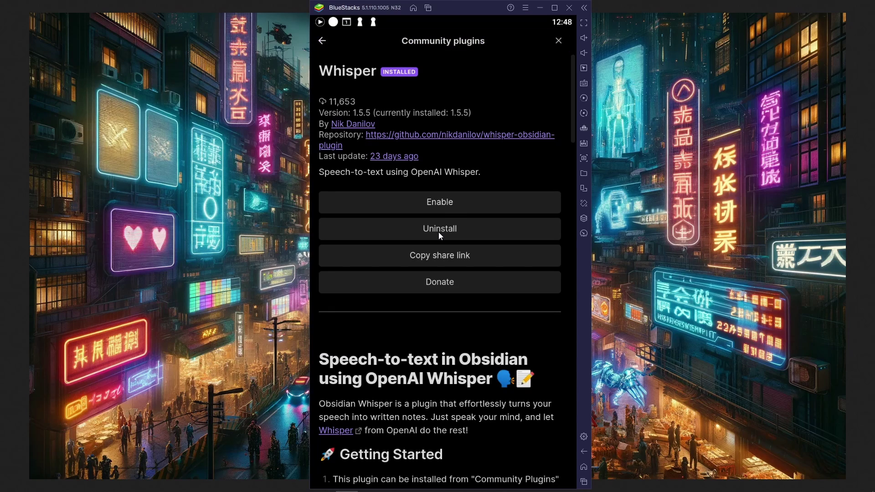
left_click(424, 200)
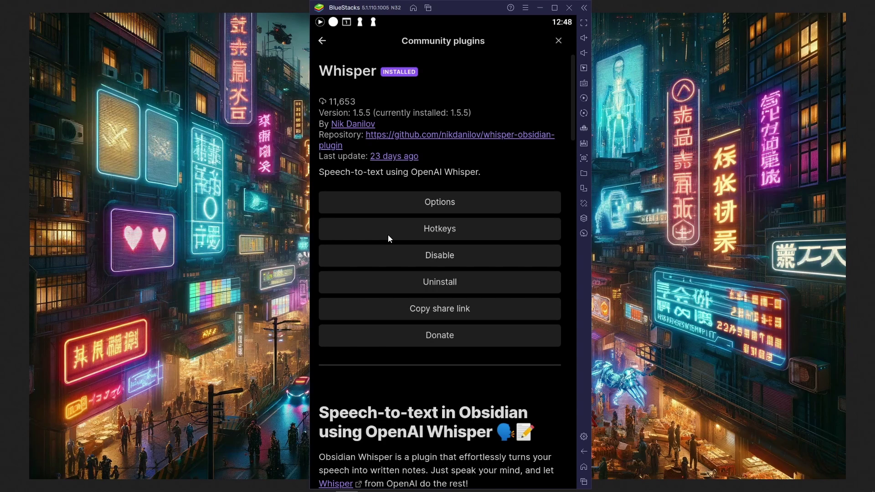
Paste the OpenAI API key into the Whisper plugin's API Key field.
left_click(397, 205)
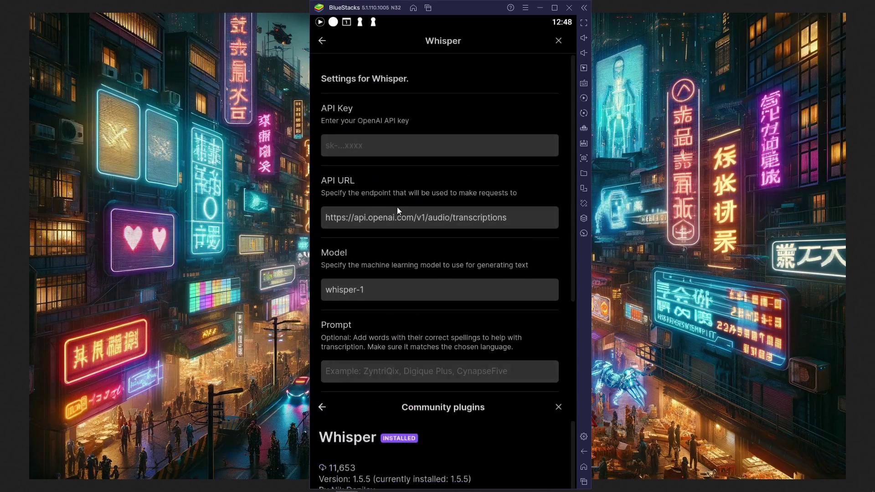
left_click(389, 149)
key("ctrl+v")
left_click(382, 167)
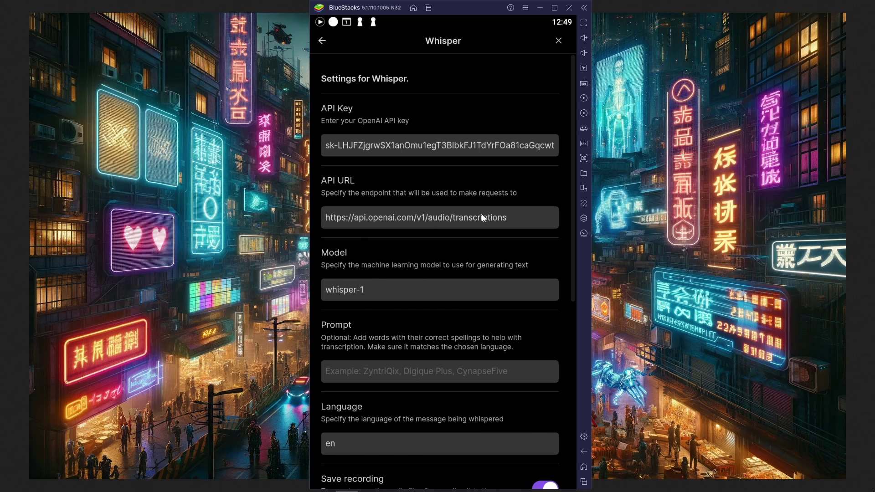
Switch off Save recording and Save transcription in the Whisper settings.
scroll(424, 261, "down", 3)
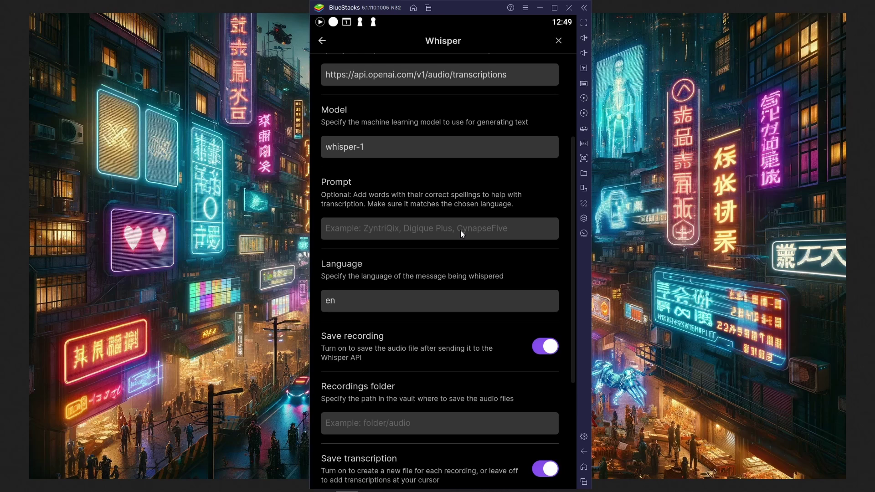
scroll(460, 231, "down", 5)
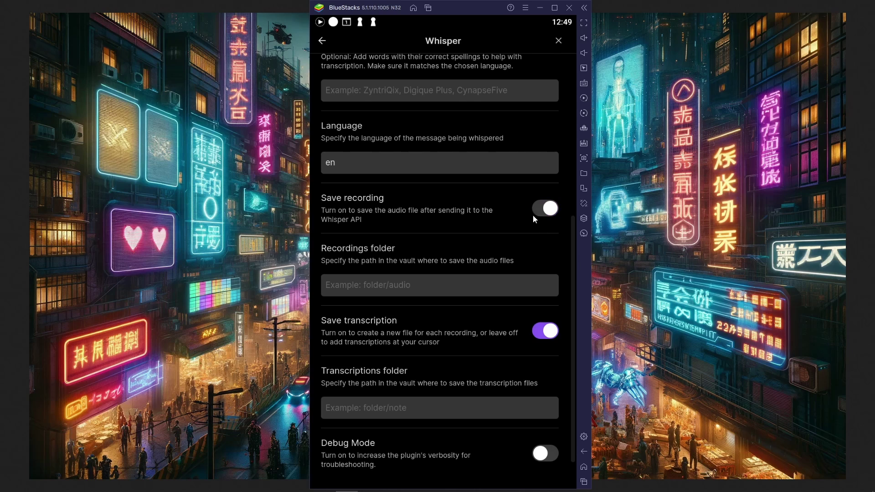
left_click(550, 335)
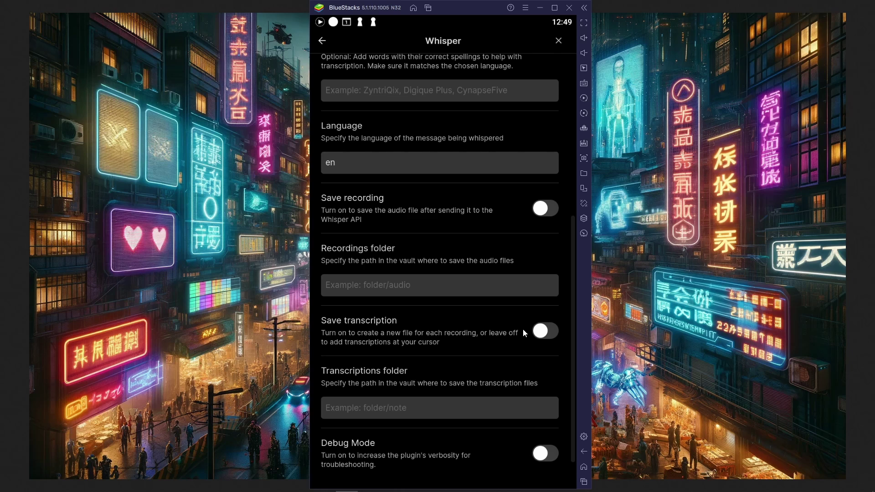
scroll(393, 124, "up", 5)
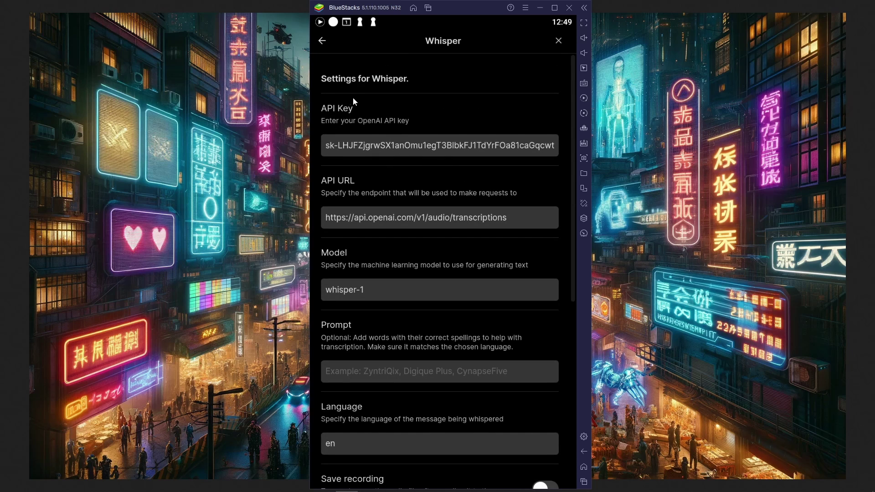
Close Settings, open Brain 1, and place the cursor below 'My test text'.
left_click(317, 45)
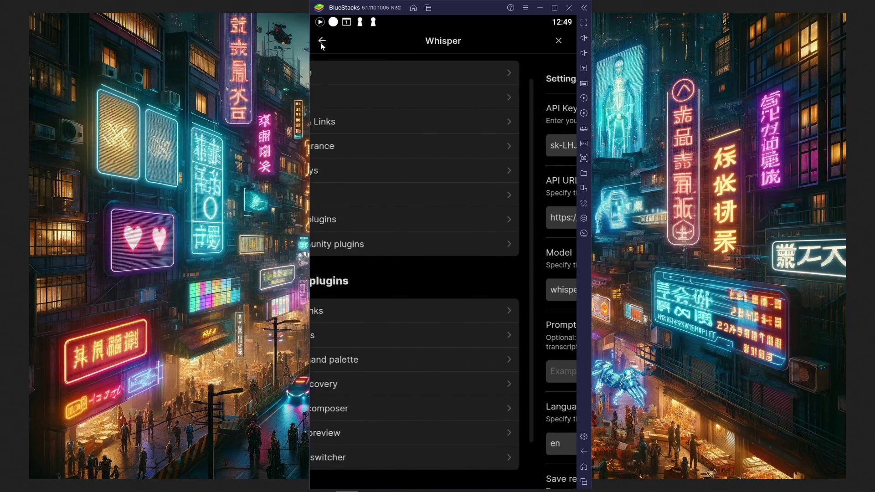
left_click(562, 39)
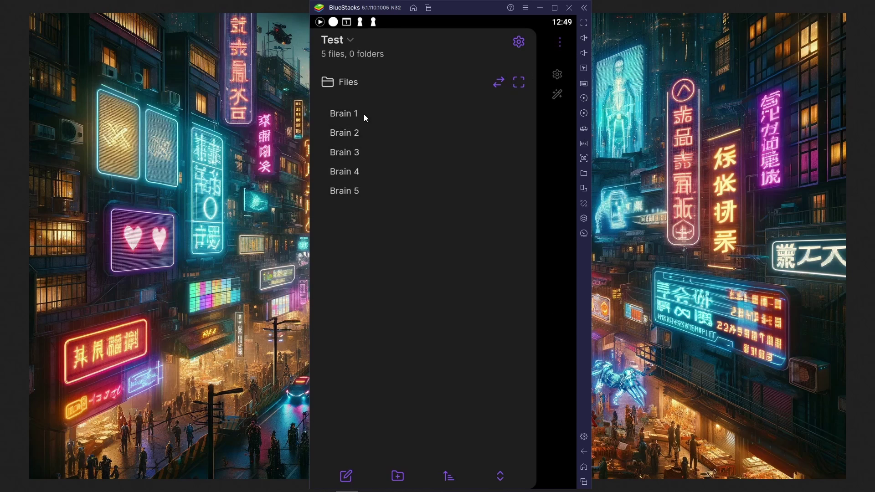
left_click(350, 114)
left_click(383, 127)
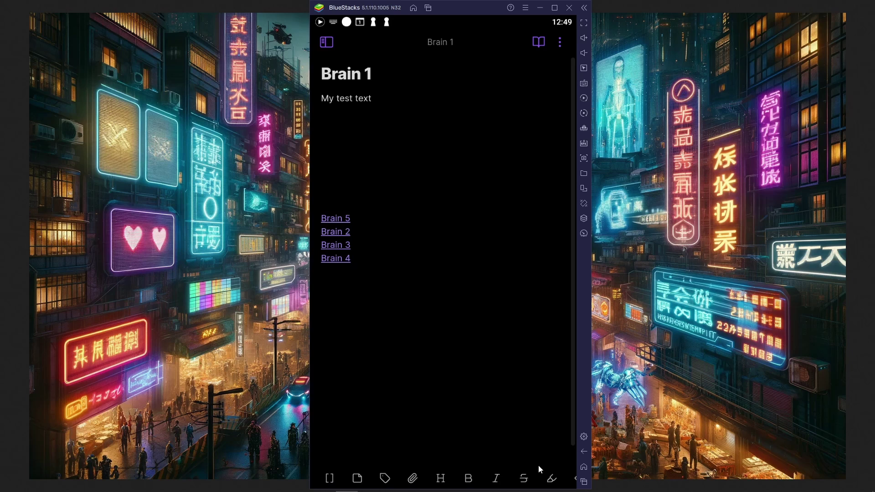
Start recording with 'Whisper: Start/stop recording' from the command palette.
left_click_drag(547, 478, 272, 481)
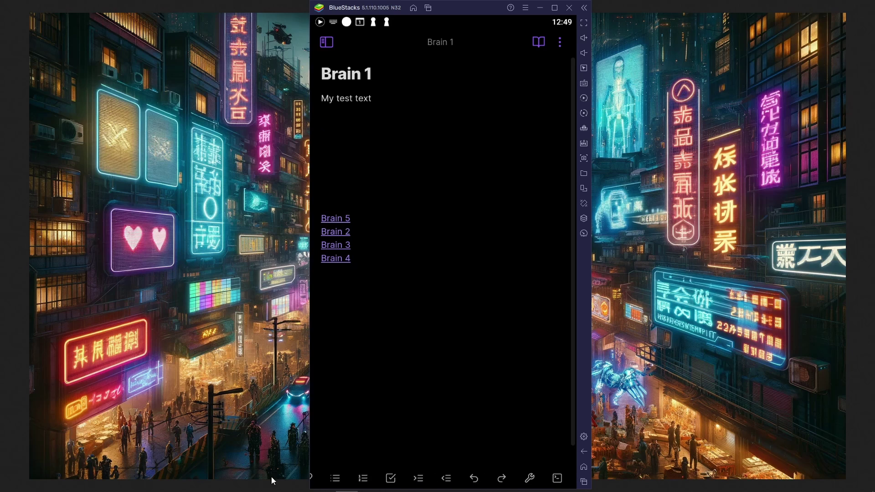
left_click(557, 478)
type("record")
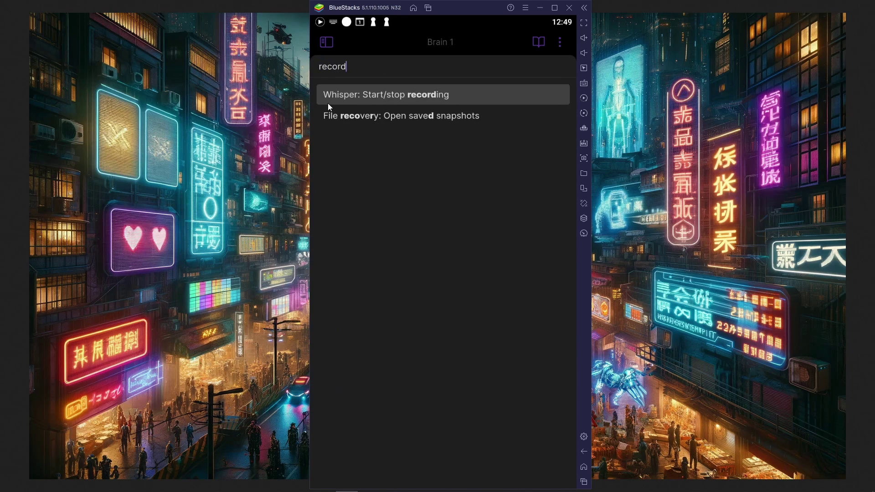
left_click(334, 97)
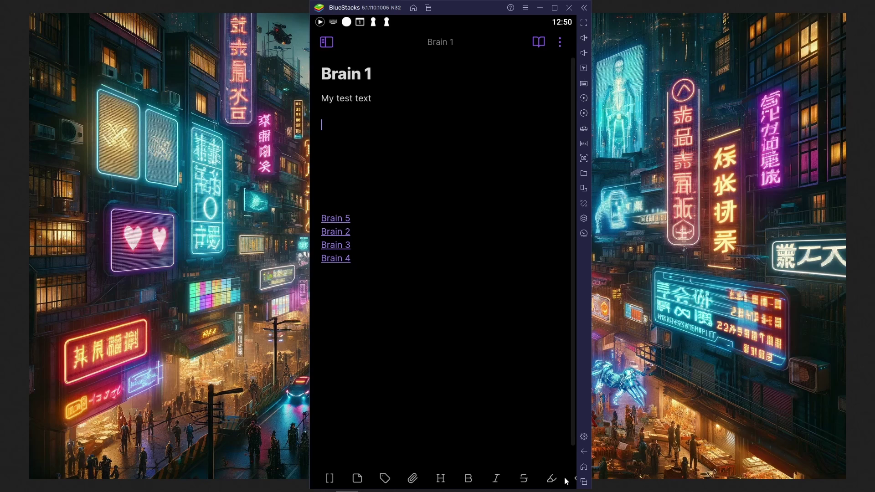
scroll(560, 479, "right", 3)
Stop the recording with 'Whisper: Start/stop recording' and add a new line after the transcription.
scroll(560, 480, "right", 5)
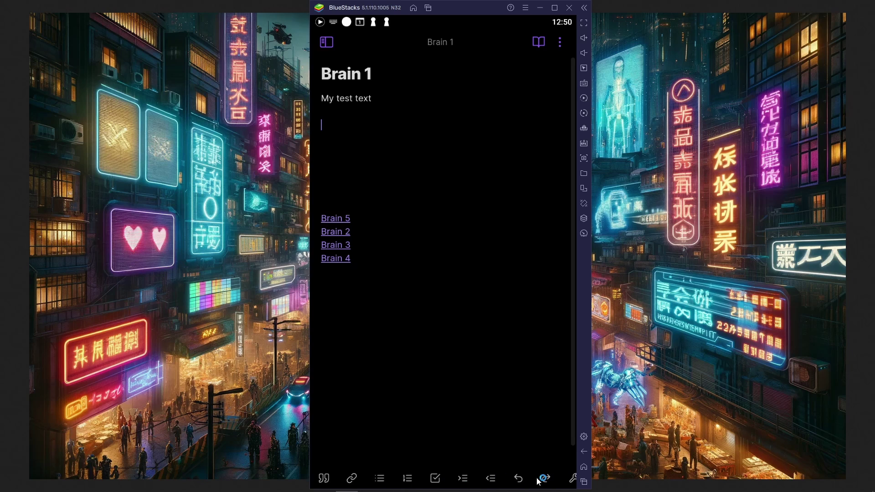
left_click(559, 478)
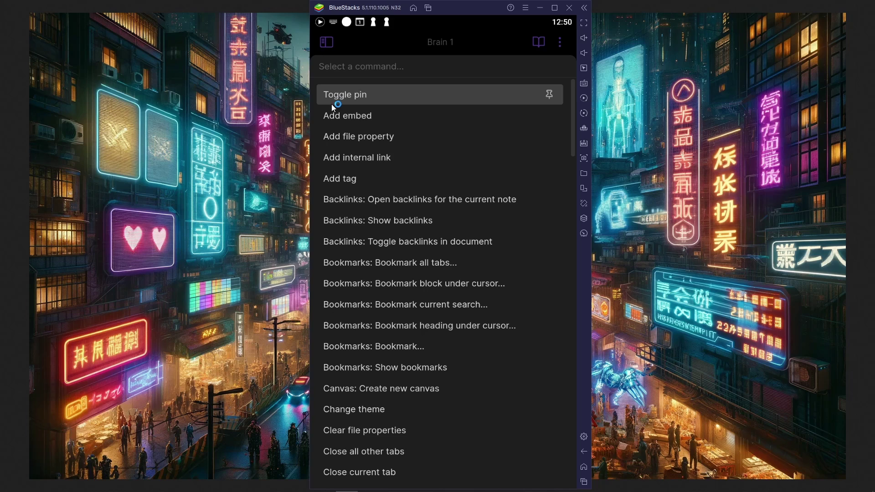
type("record")
left_click(335, 90)
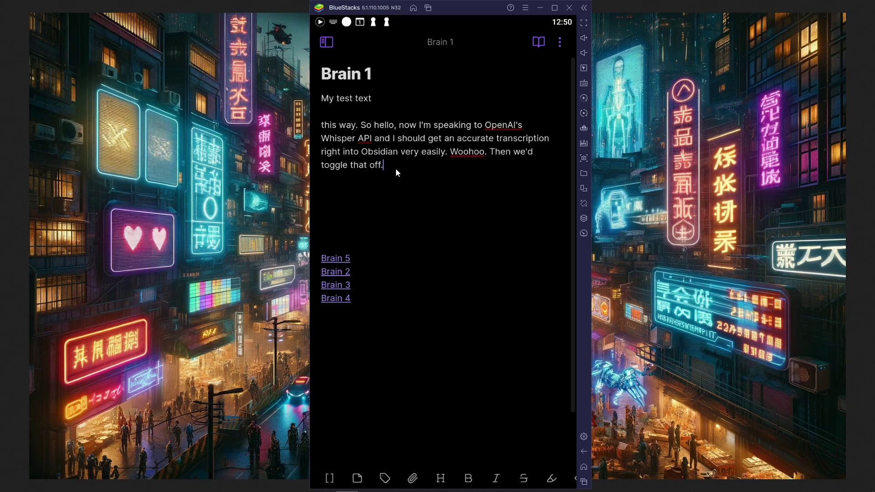
key("Return")
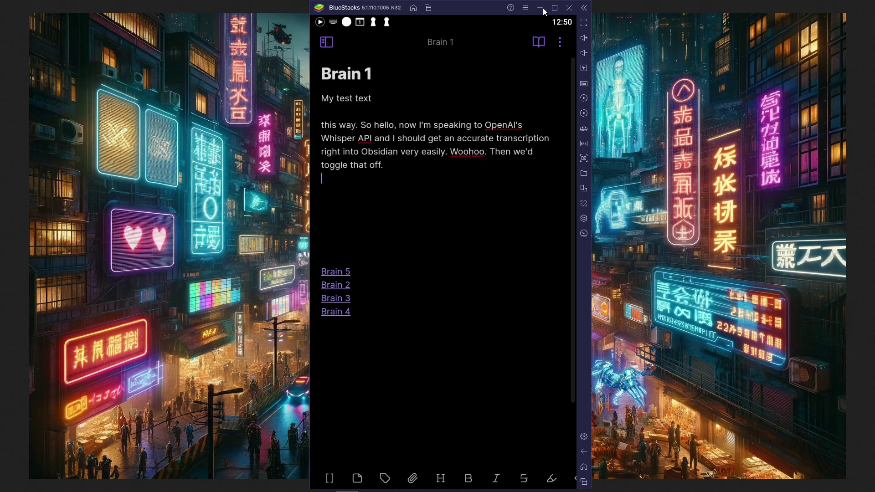
Set the Mobile Quick Action to 'Whisper: Start/stop recording', then close Settings.
left_click(326, 42)
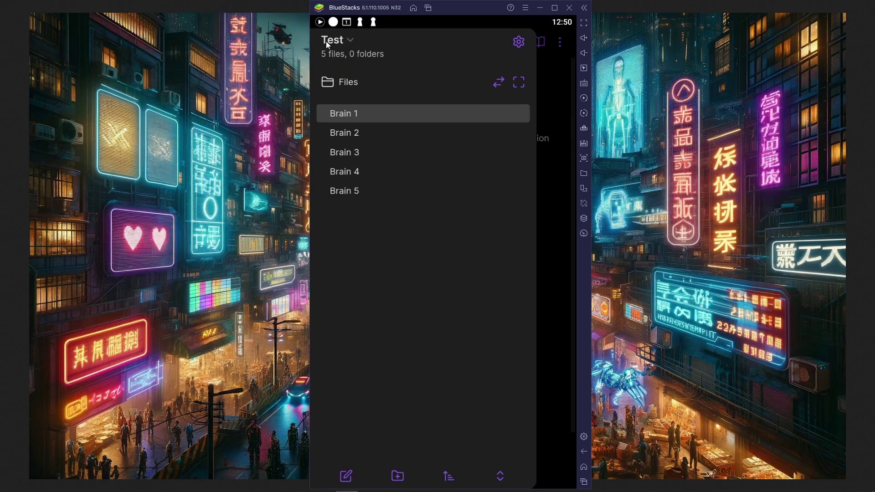
left_click(519, 42)
left_click(350, 101)
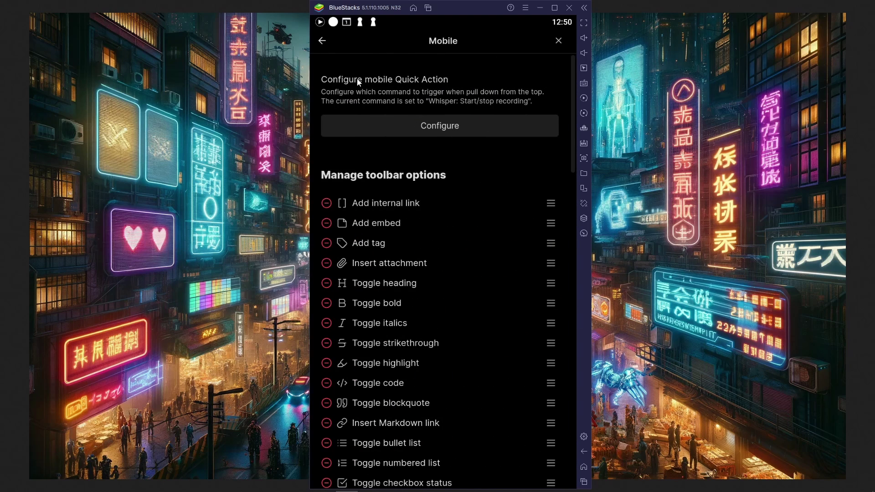
left_click(441, 125)
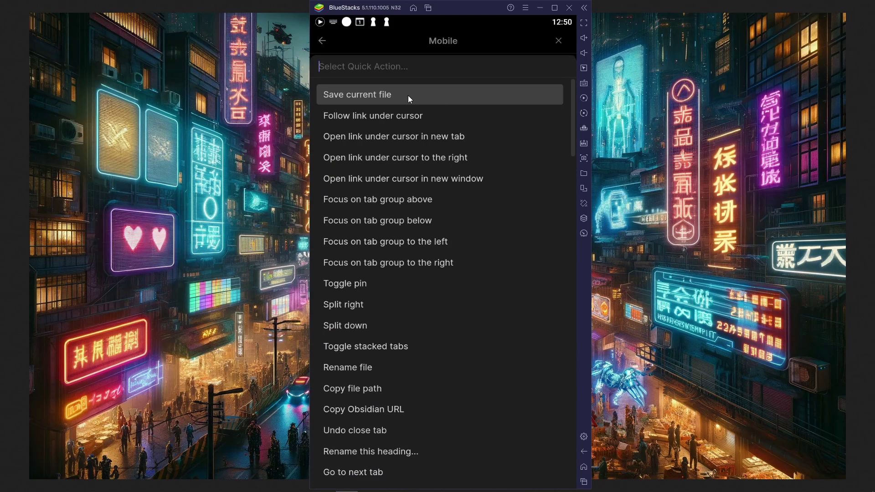
type("record")
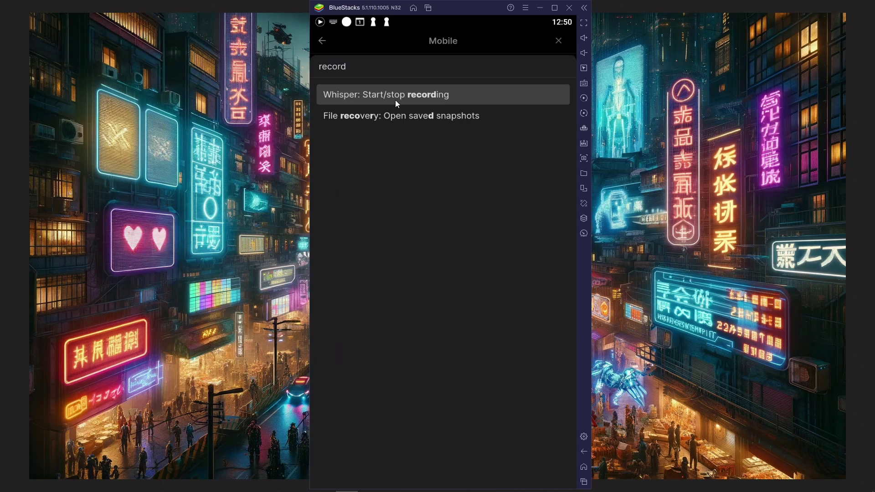
left_click(396, 101)
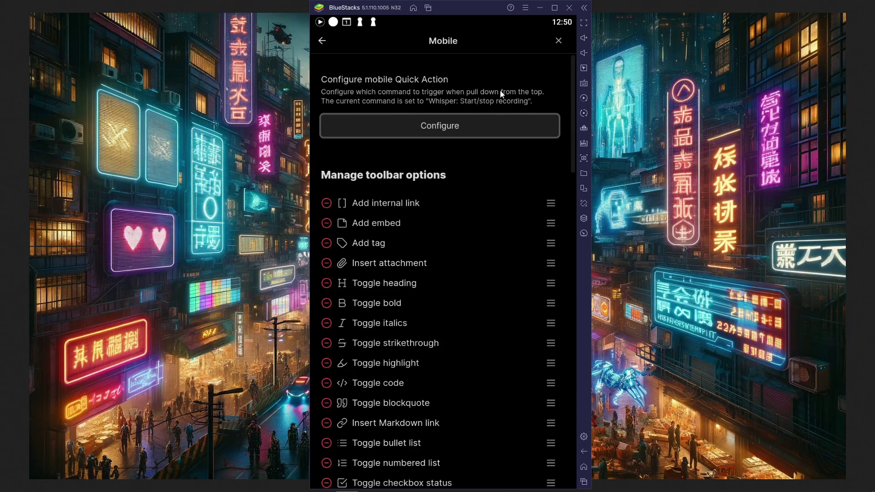
left_click(324, 41)
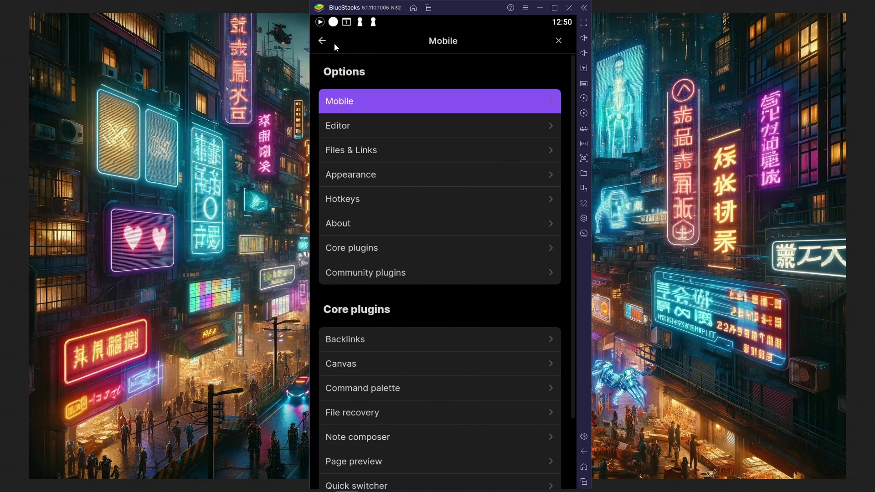
left_click(557, 41)
Place the cursor after 'toggle that off.' and start a new Whisper recording with Alt+R.
left_click(537, 87)
left_click(437, 165)
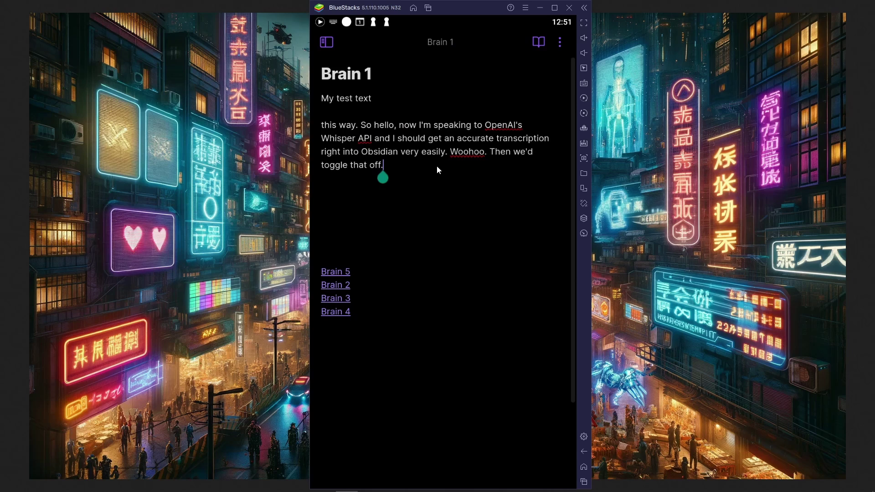
key("alt+r")
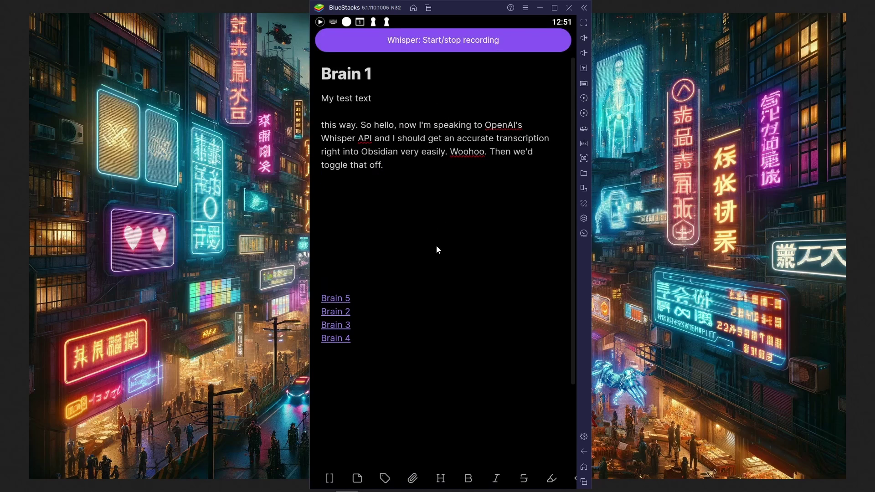